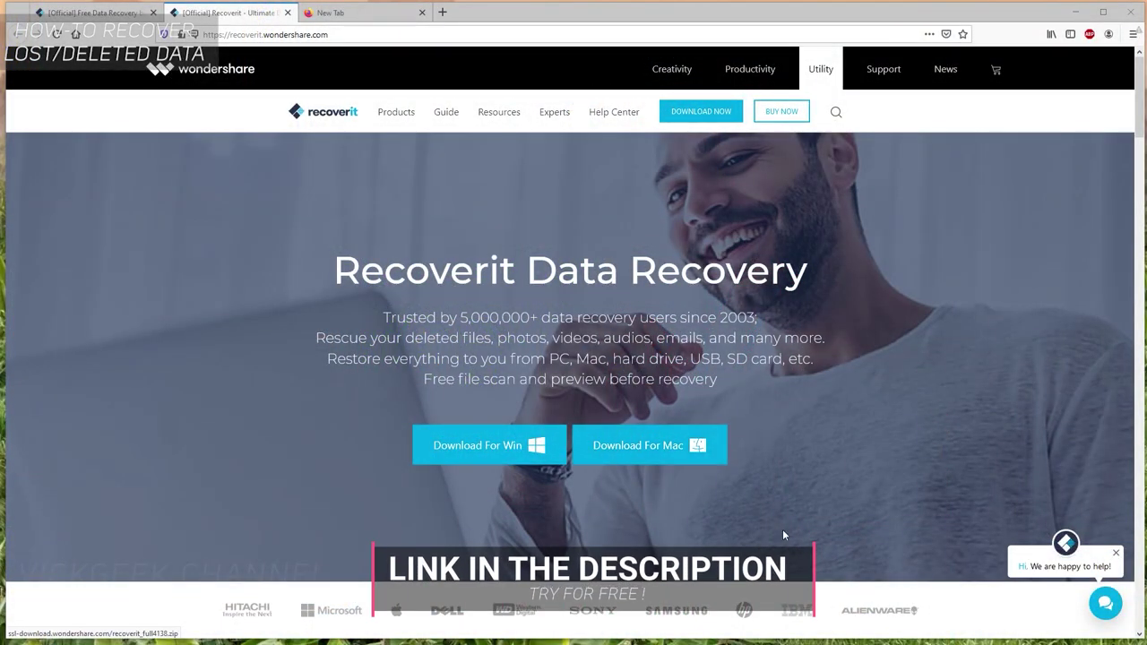
- Download the Recoverit Windows installer in Firefox, run it with admin approval, and install Recoverit
left_click(506, 448)
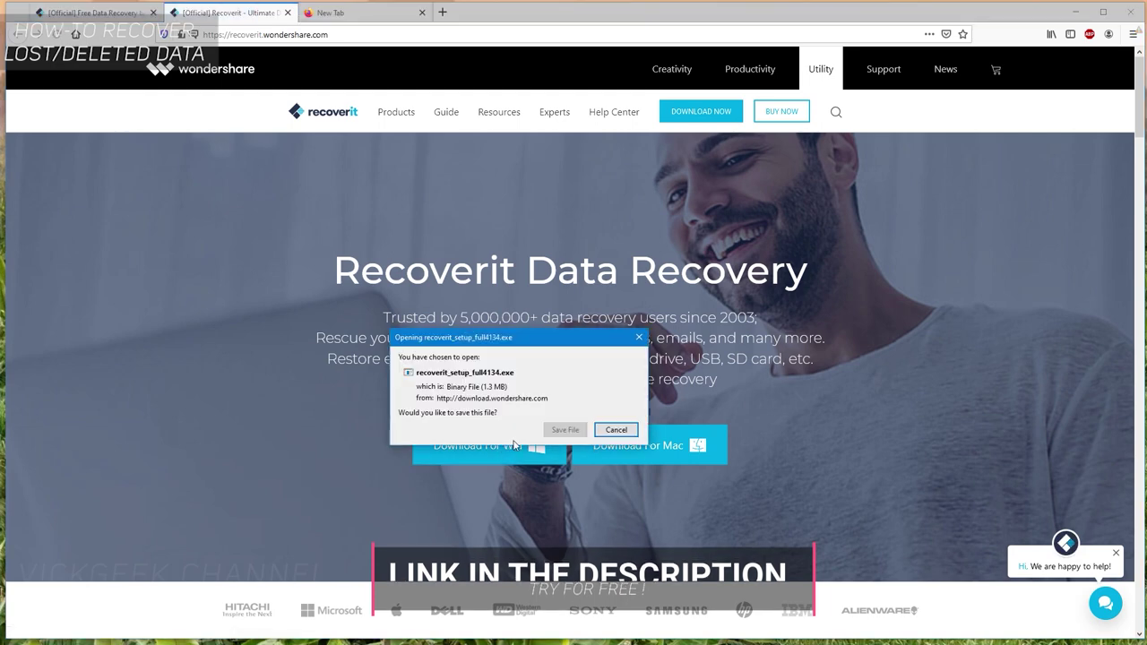
left_click(564, 432)
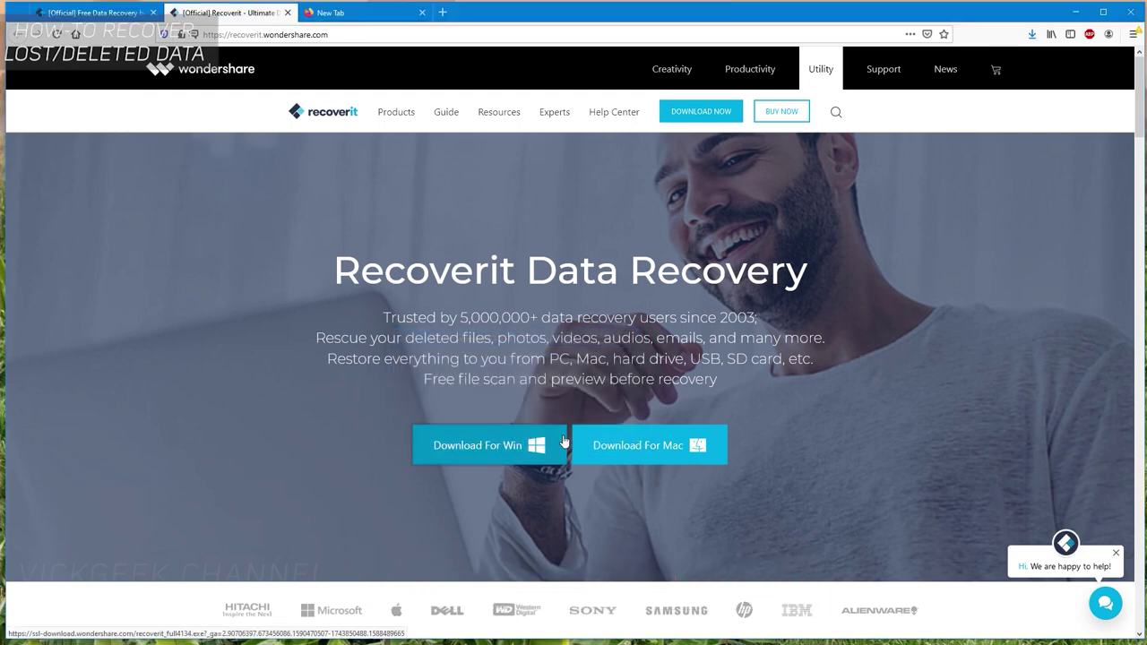
left_click(990, 70)
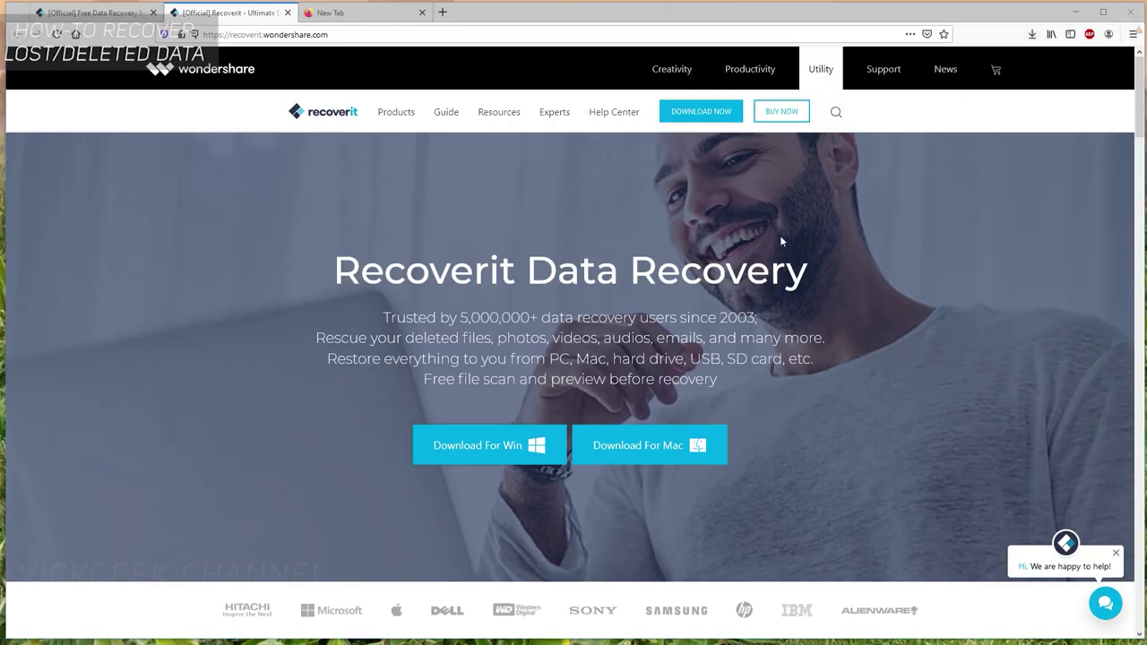
left_click(556, 405)
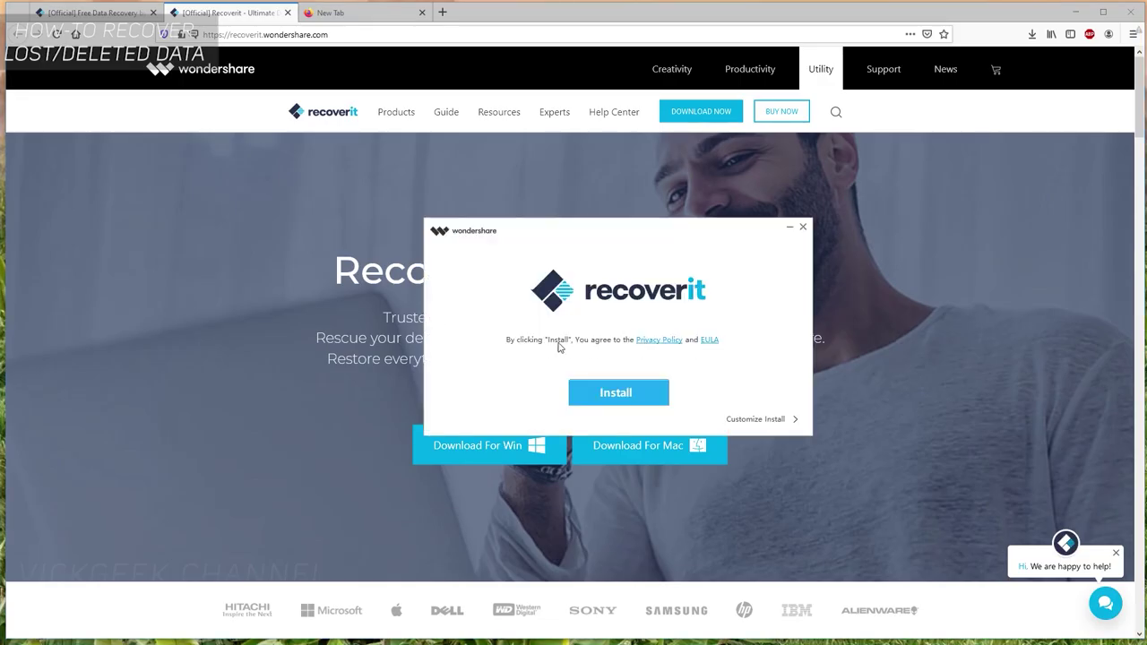
left_click(624, 395)
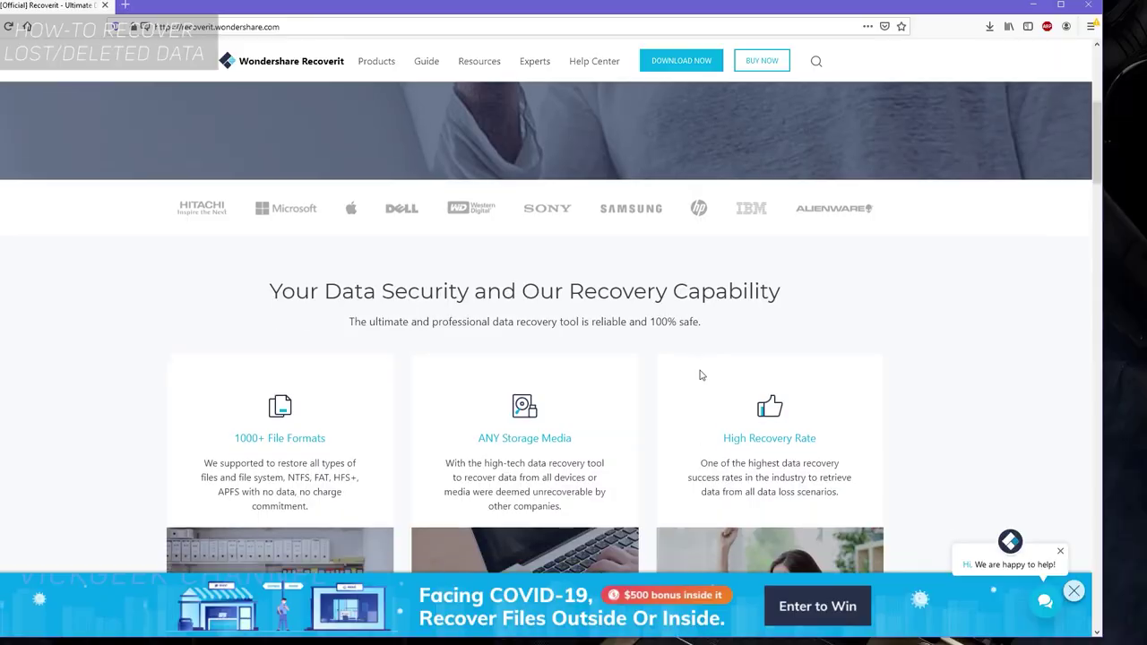
- Scroll the Recoverit page down to the 3-step Select, Scanning, Data Back section
scroll(701, 375, "down", 1)
scroll(702, 376, "down", 1)
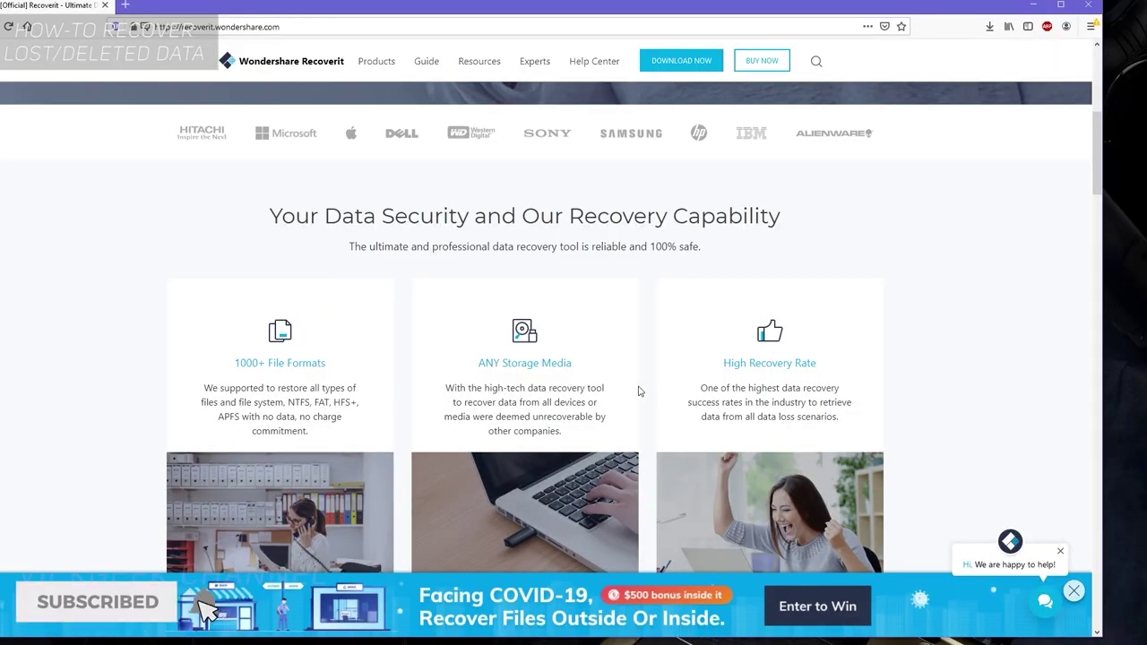
scroll(715, 404, "down", 1)
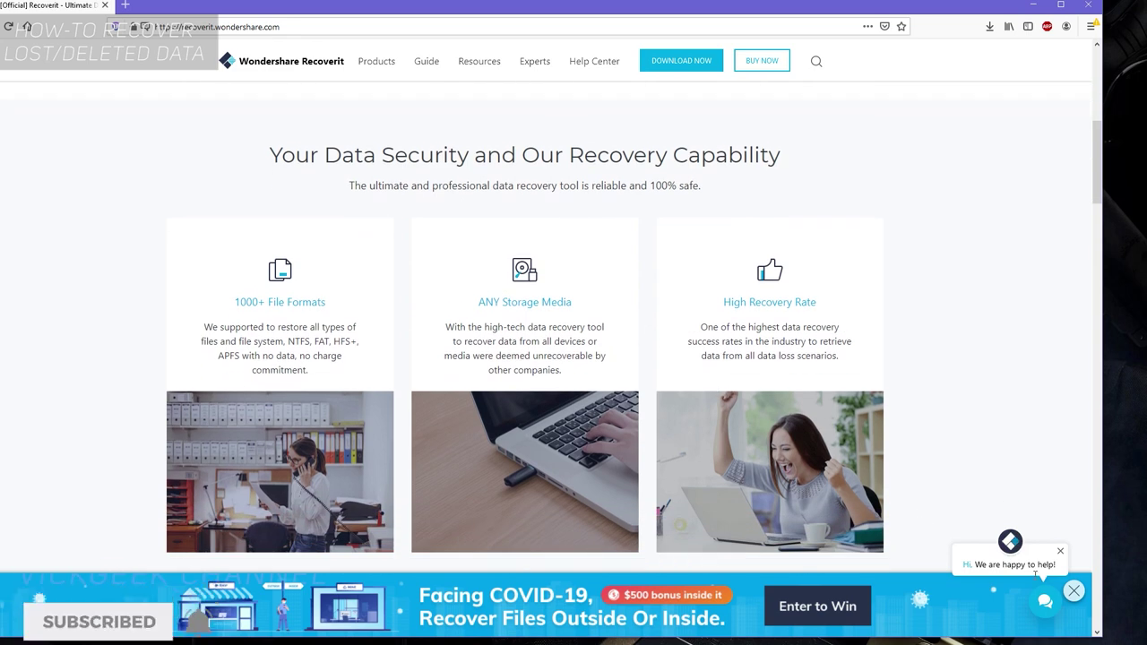
scroll(882, 325, "down", 3)
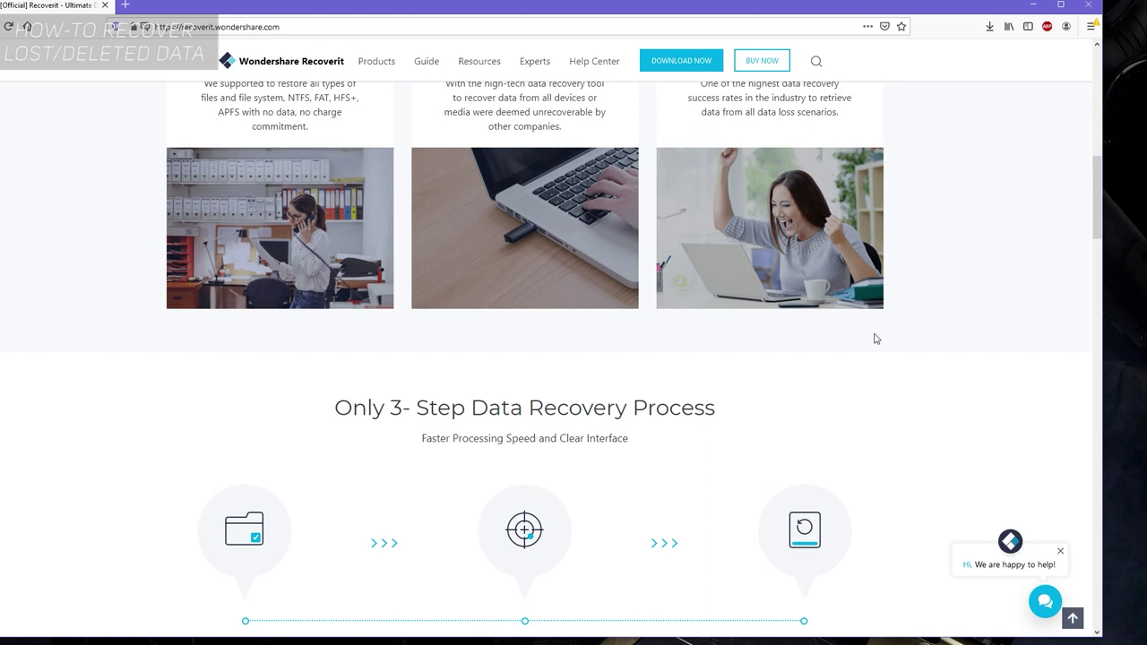
scroll(875, 339, "down", 2)
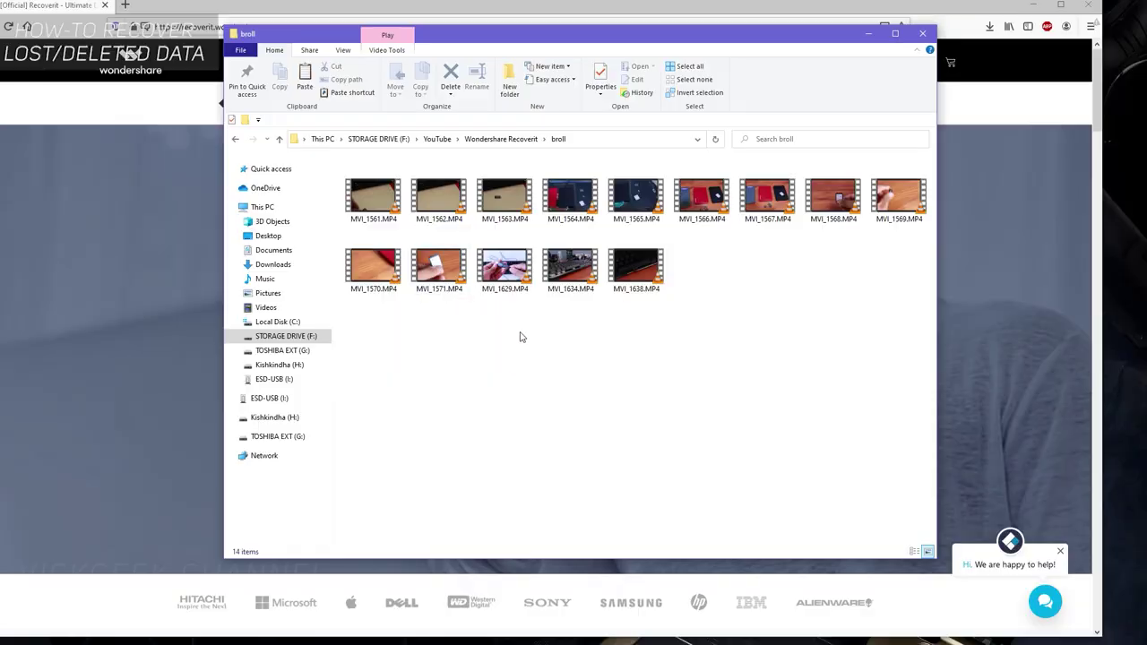
- Copy MVI_1629, MVI_1634 and MVI_1638 from broll onto the ESD-USB (I:) drive
left_click_drag(492, 309, 654, 270)
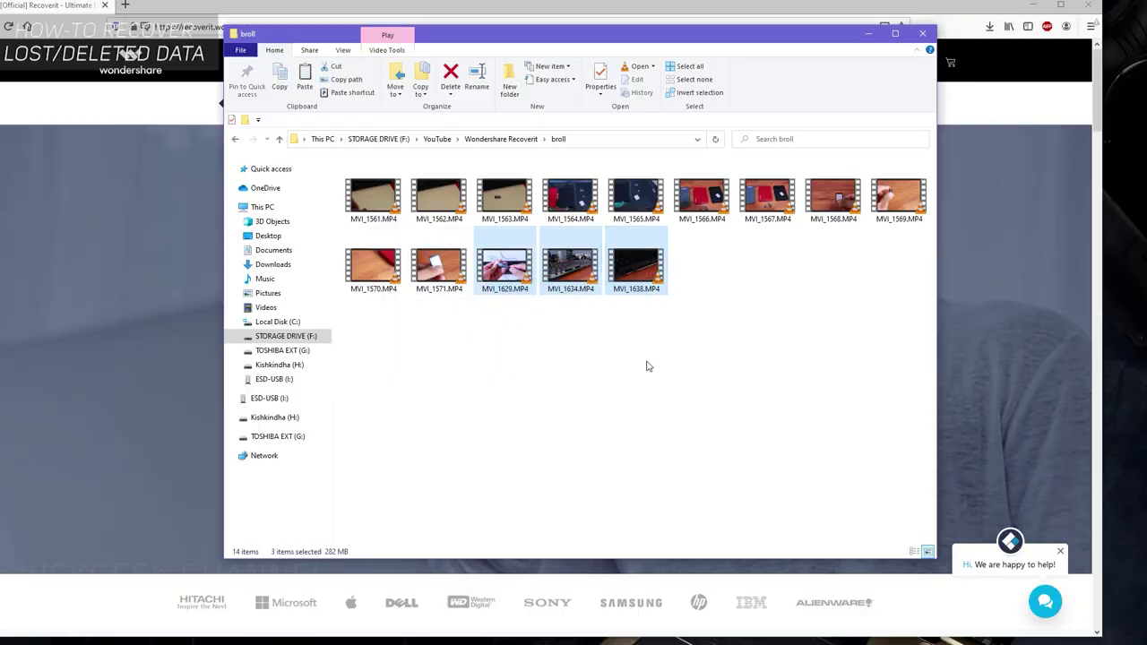
right_click(504, 258)
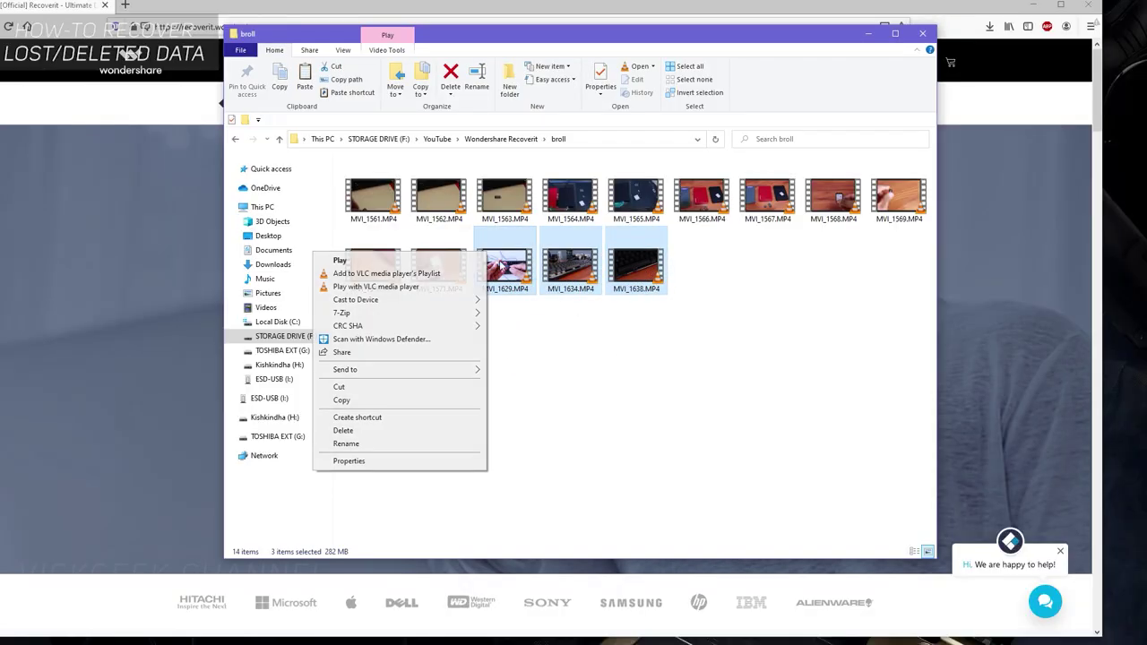
left_click(389, 404)
left_click(285, 380)
right_click(446, 293)
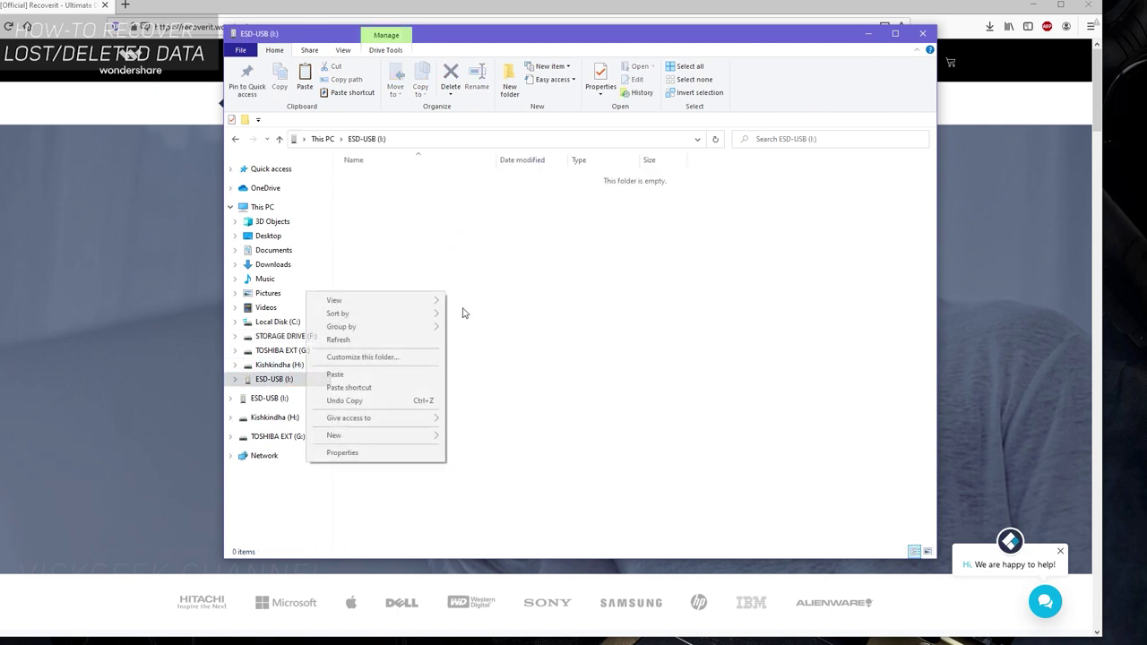
left_click(363, 375)
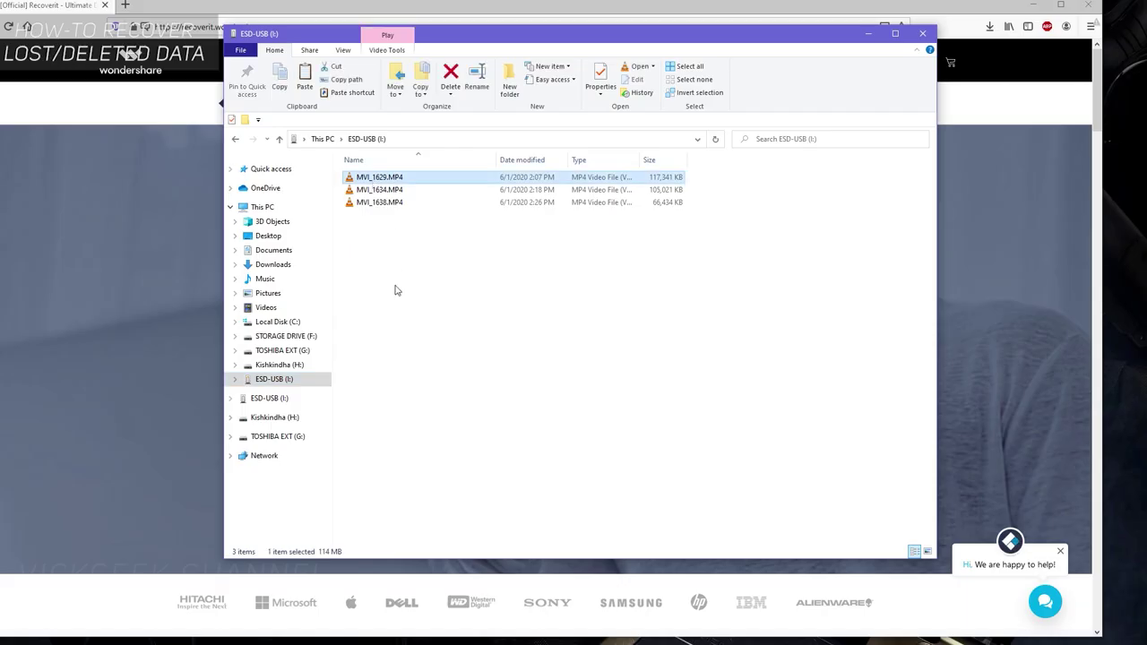
- View the drive as large icons and permanently delete the three pasted videos
key("Down")
key("Down")
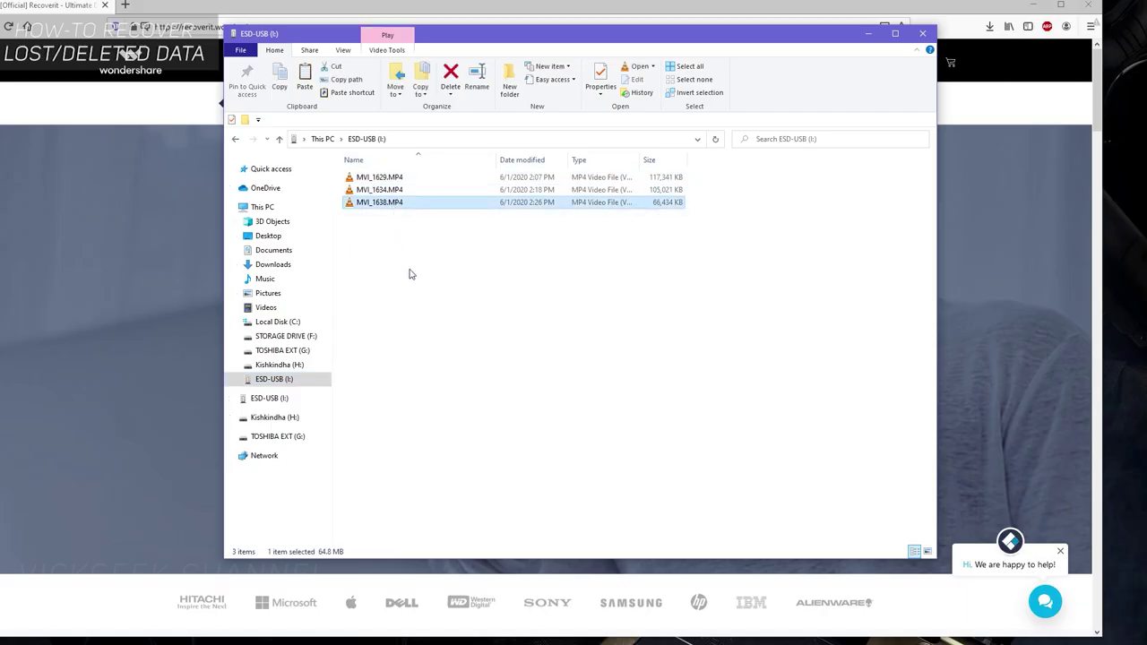
left_click(408, 274)
scroll(430, 279, "up", 5, "ctrl")
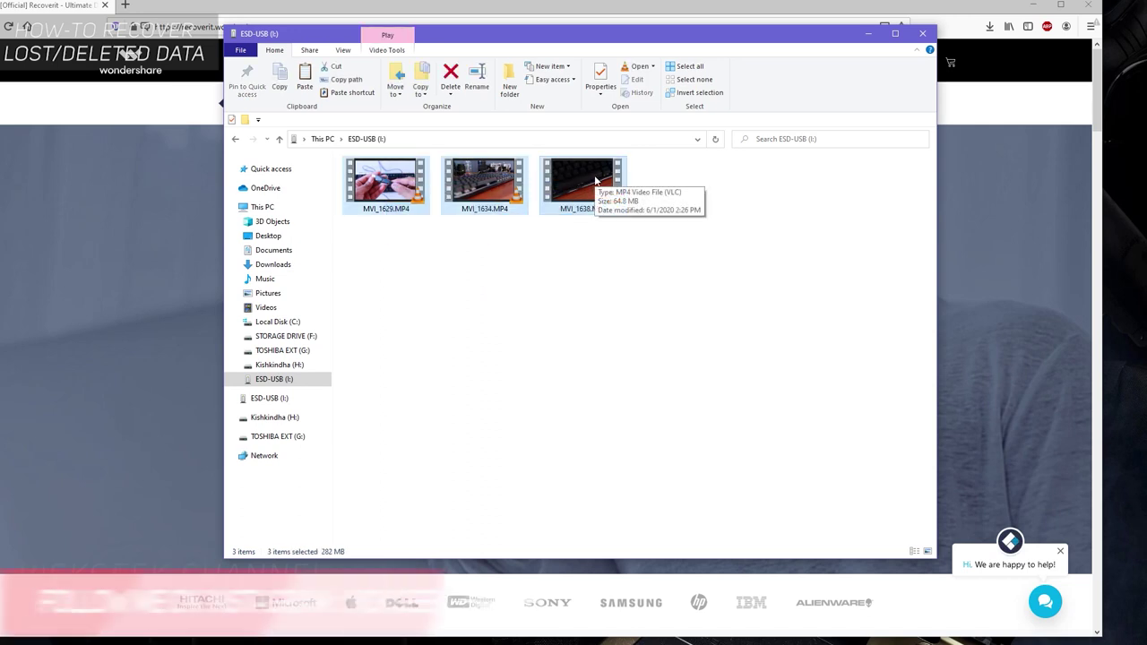
key("shift+Delete")
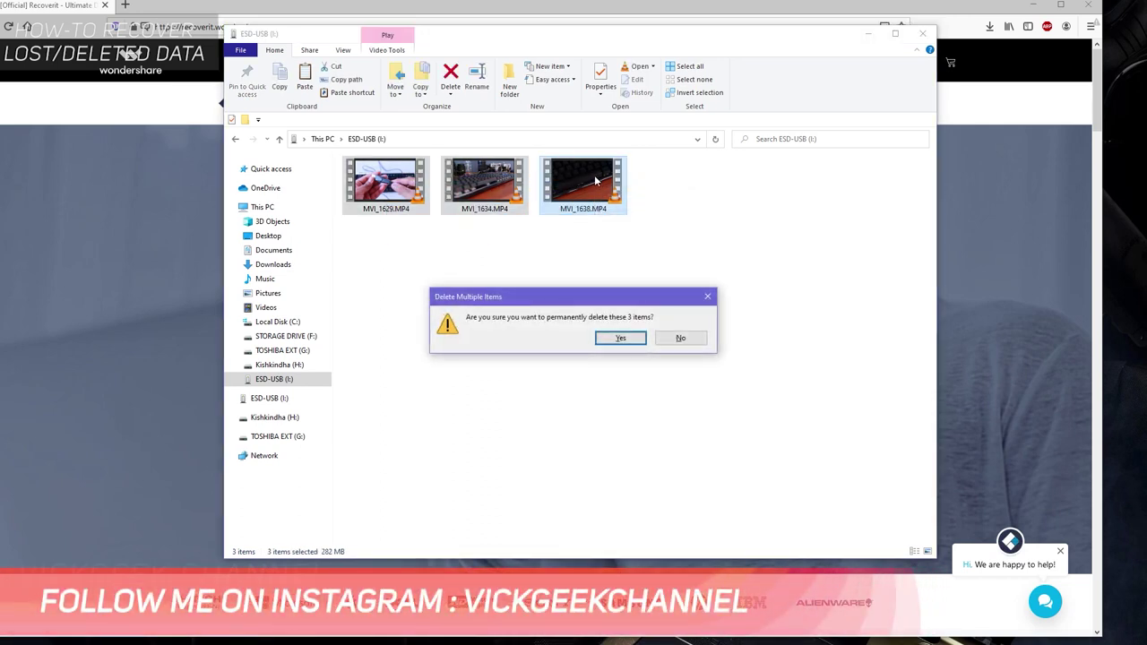
key("Return")
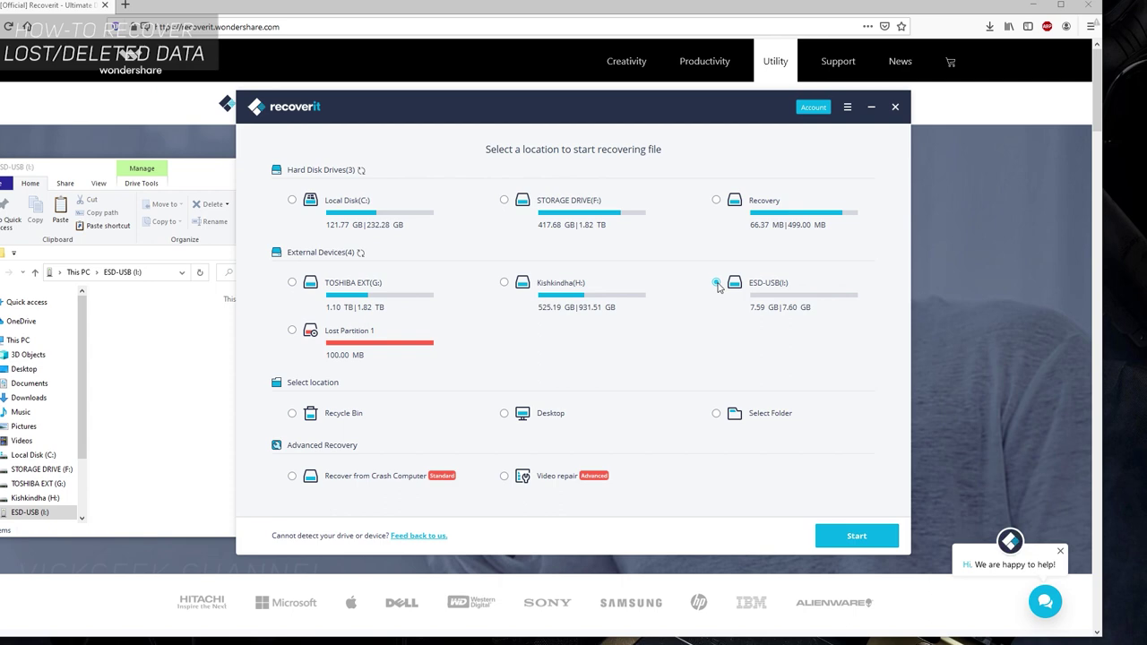
- Start scanning the ESD-USB (I:) drive for lost files
left_click(857, 536)
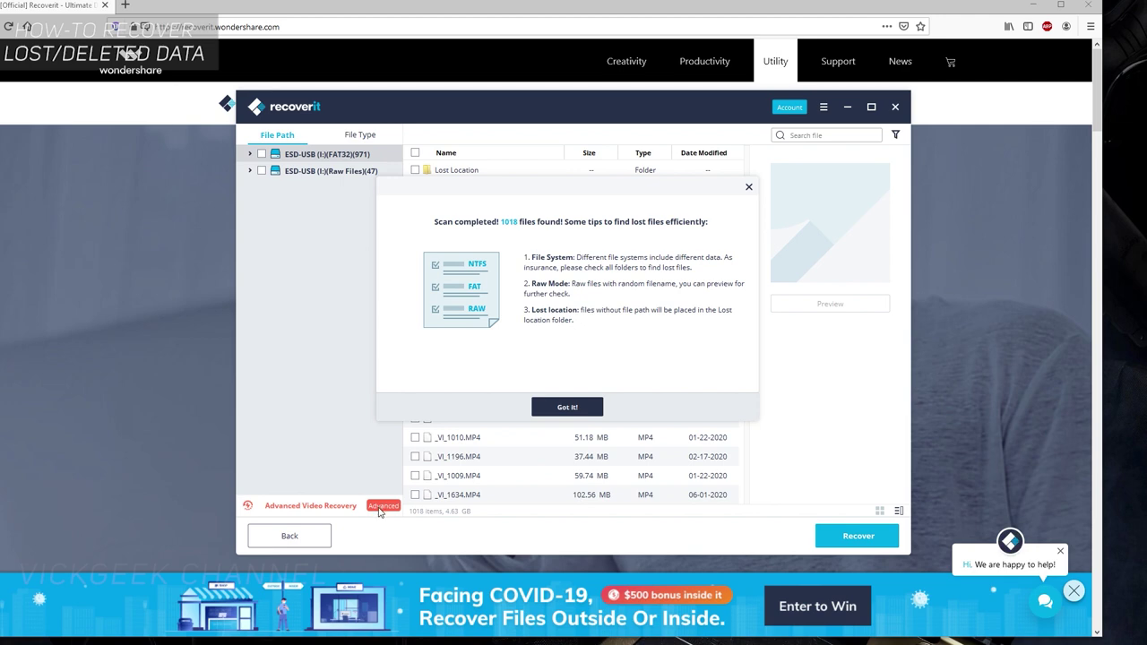
- Dismiss the scan-completed tips and switch the results to the File Type grouping
left_click(355, 155)
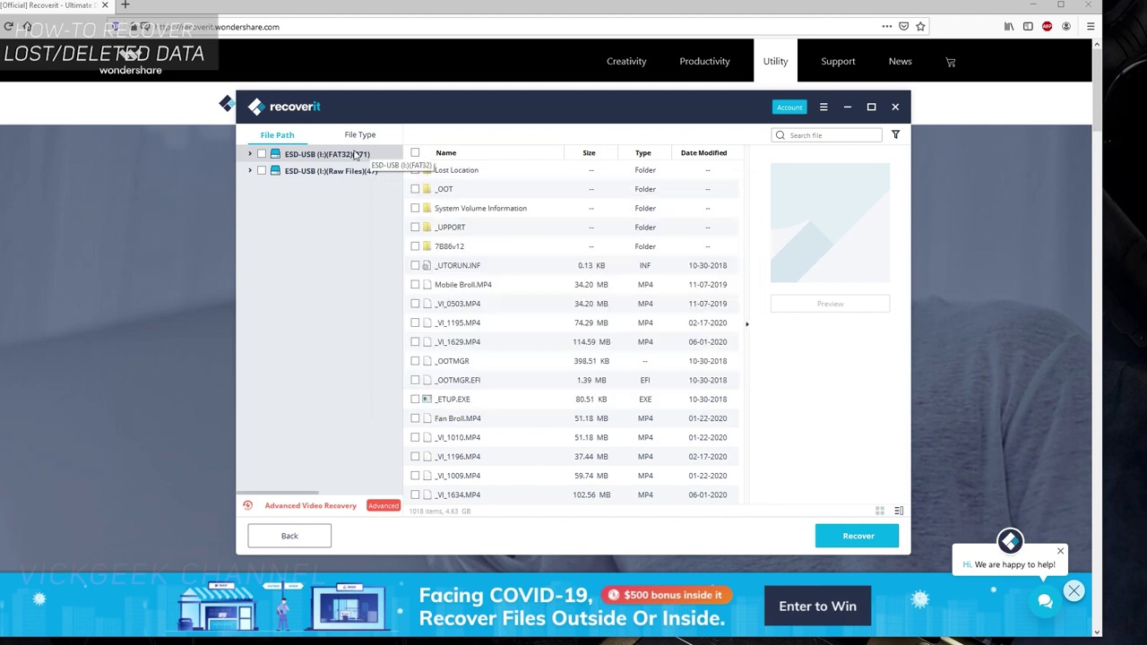
scroll(547, 323, "down", 1)
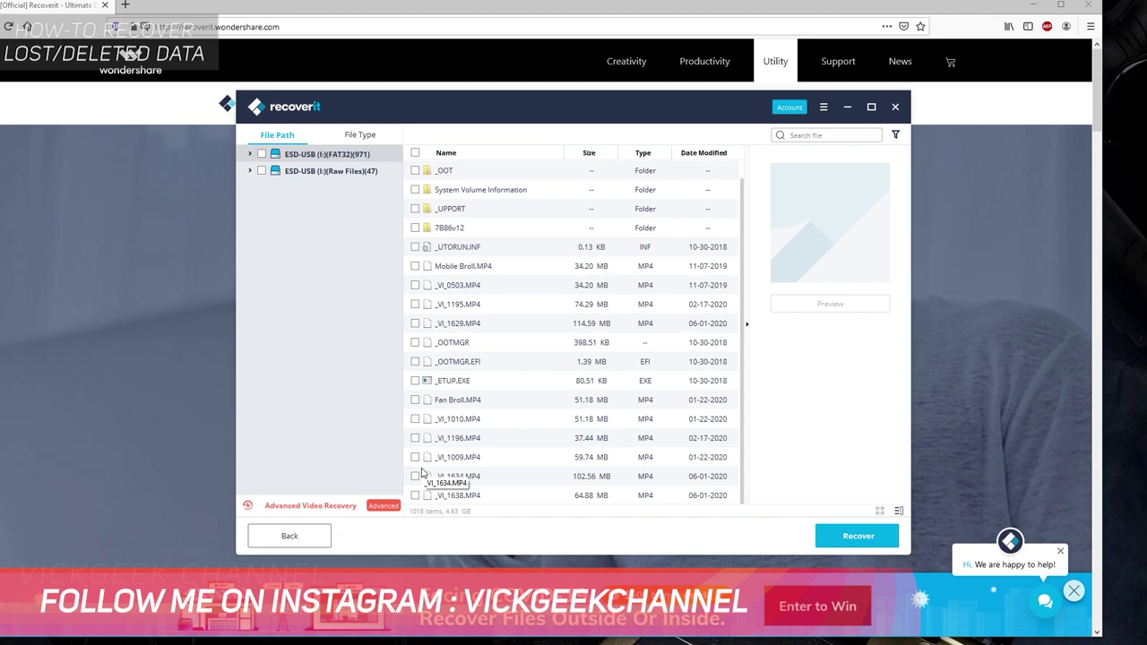
left_click(361, 136)
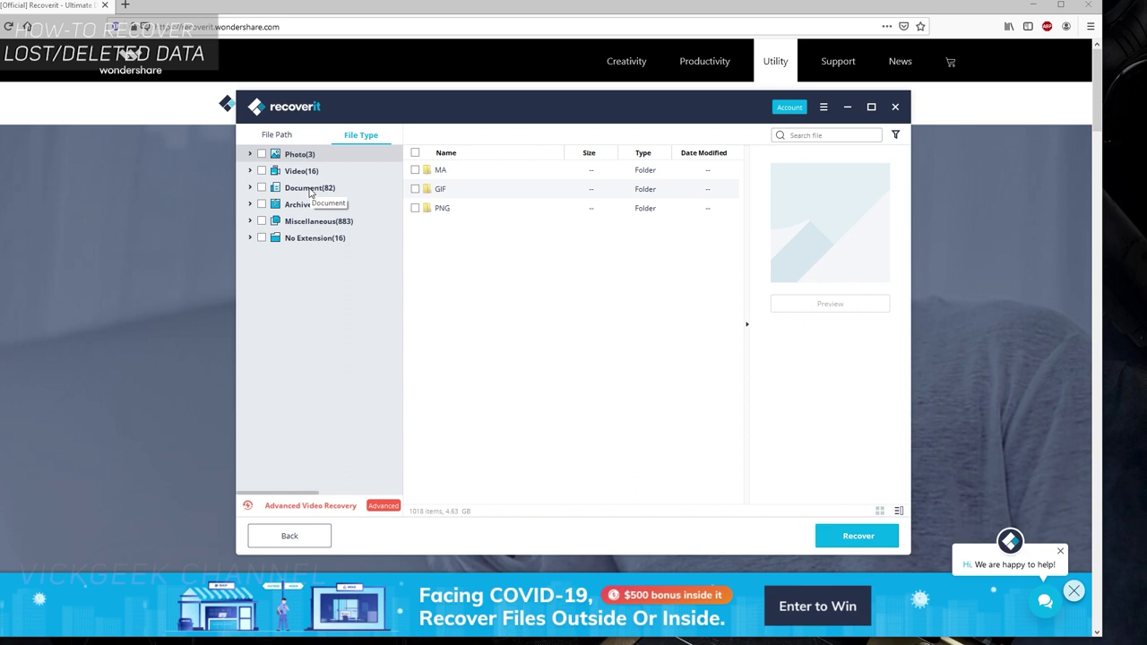
- Open Video > MP4 (13) and check _VI_1638.MP4 for recovery
left_click(250, 172)
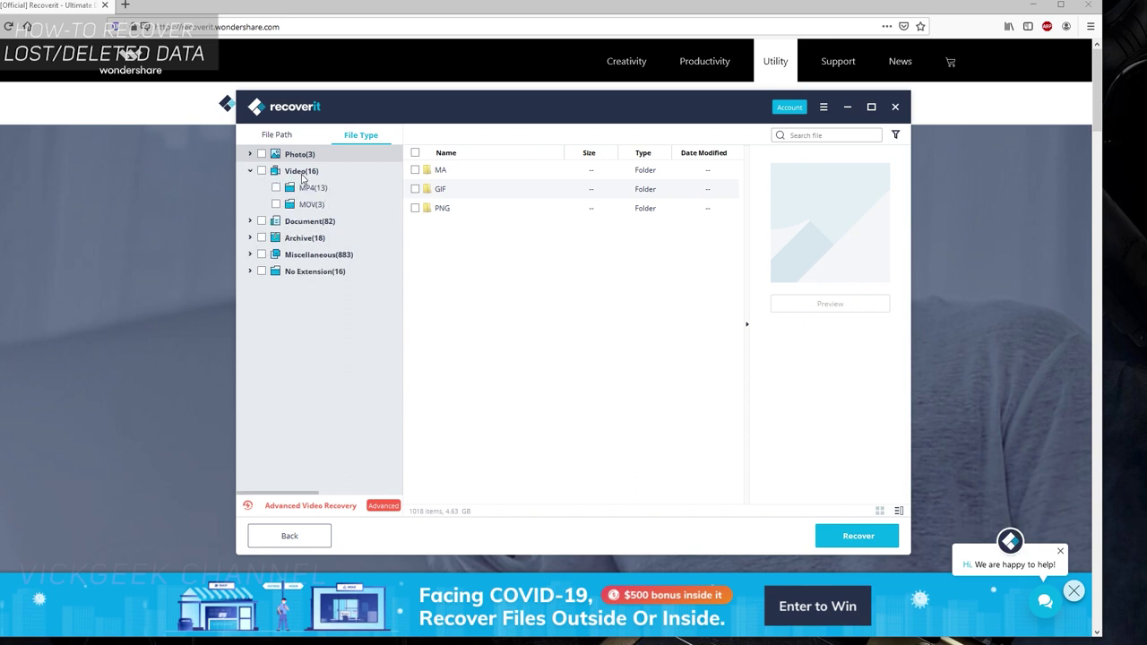
left_click(302, 174)
left_click(308, 191)
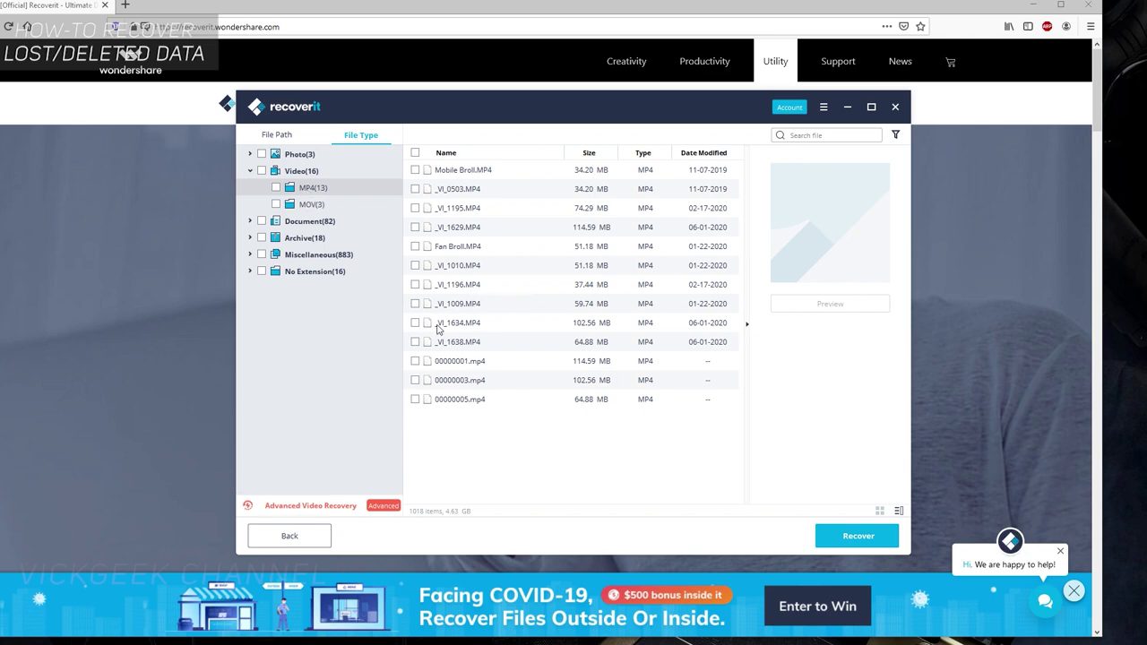
left_click(414, 342)
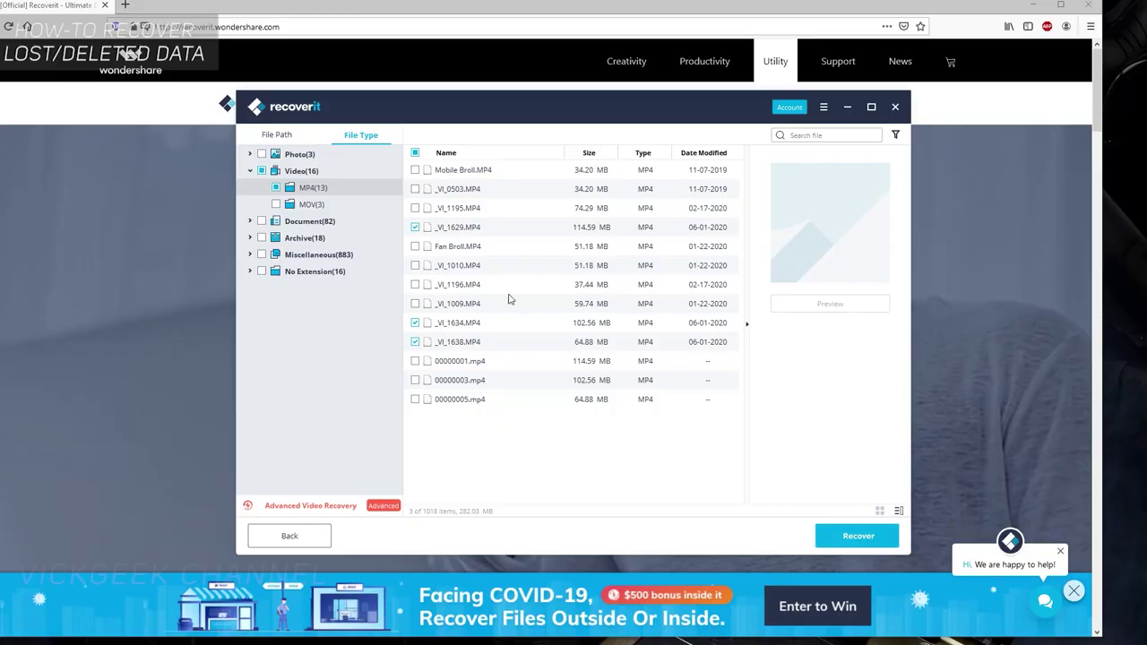
- In the File Path view, check _VI_1634.MP4 as well and start recovering the marked videos
left_click(277, 135)
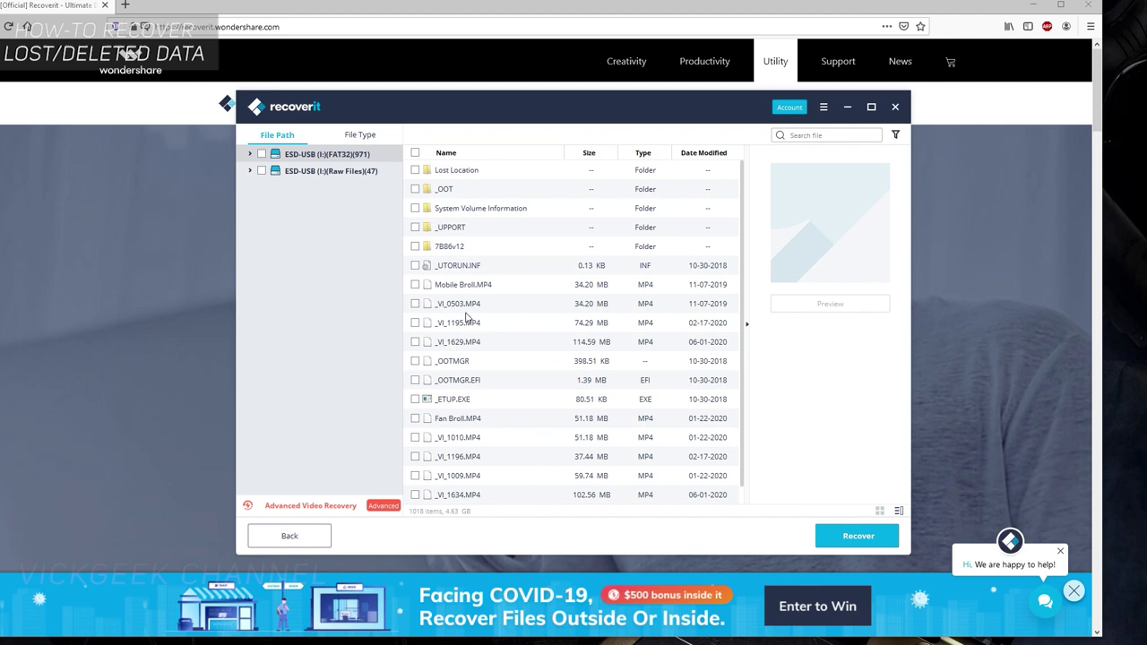
scroll(455, 367, "down", 1)
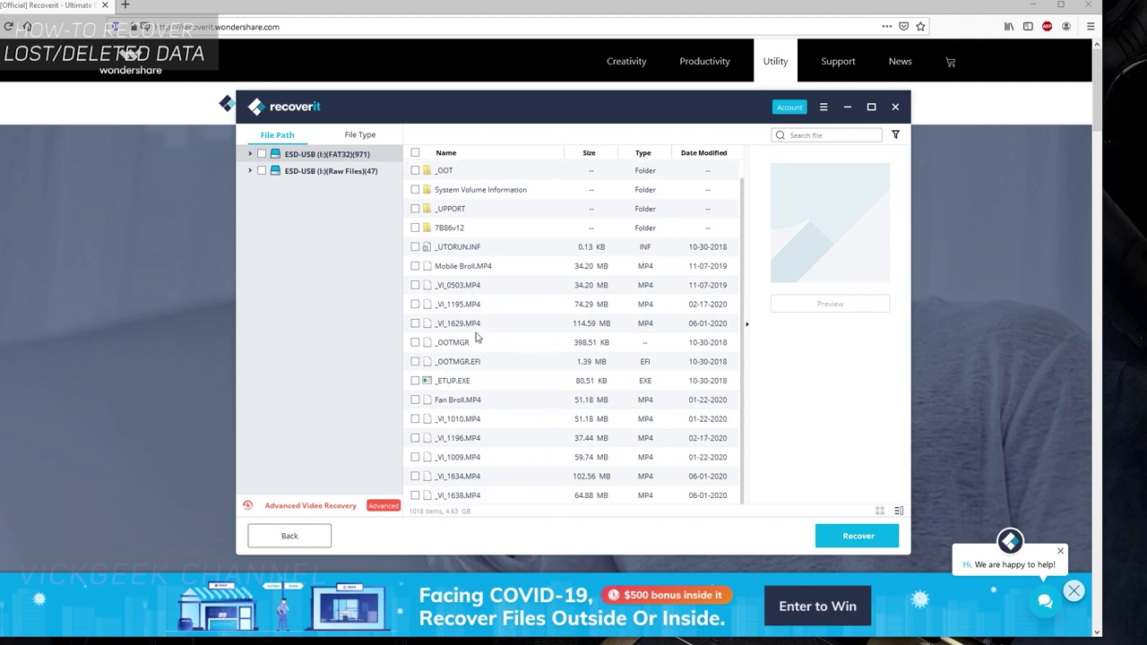
left_click(415, 478)
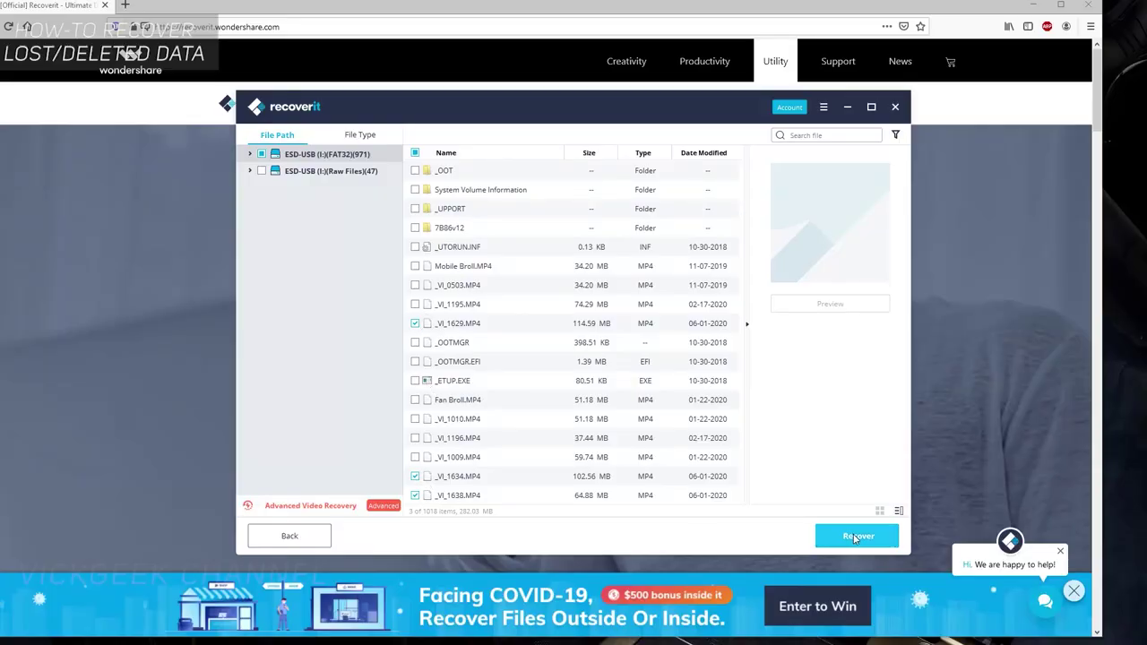
left_click(856, 536)
- Save the three recovered videos to the Desktop
left_click(498, 308)
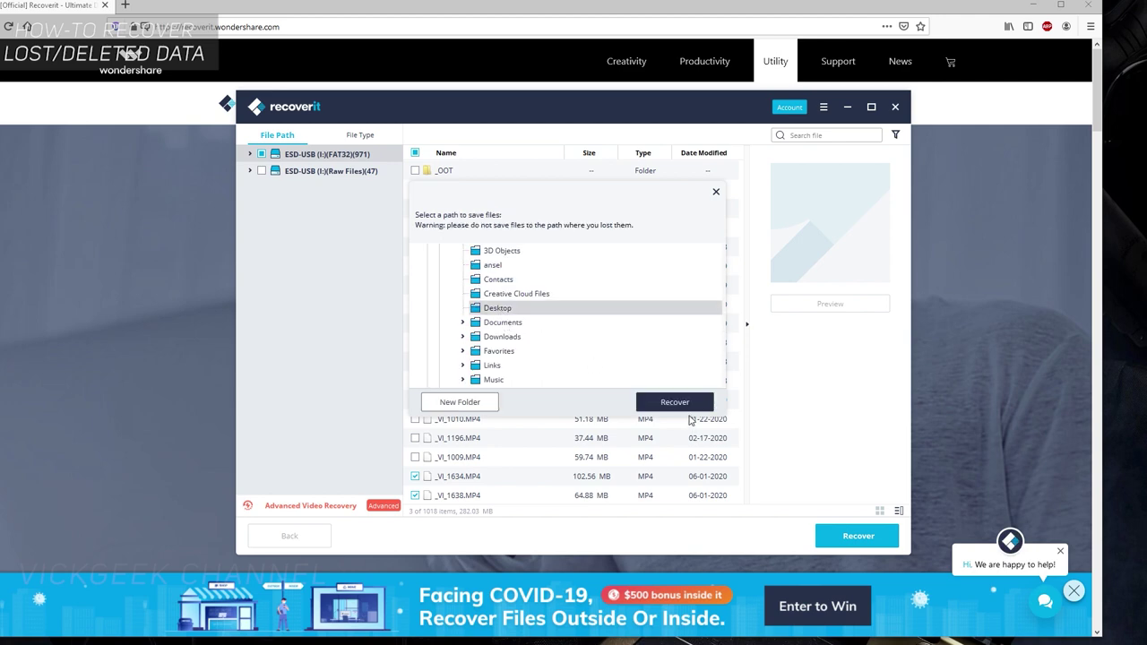
left_click(676, 402)
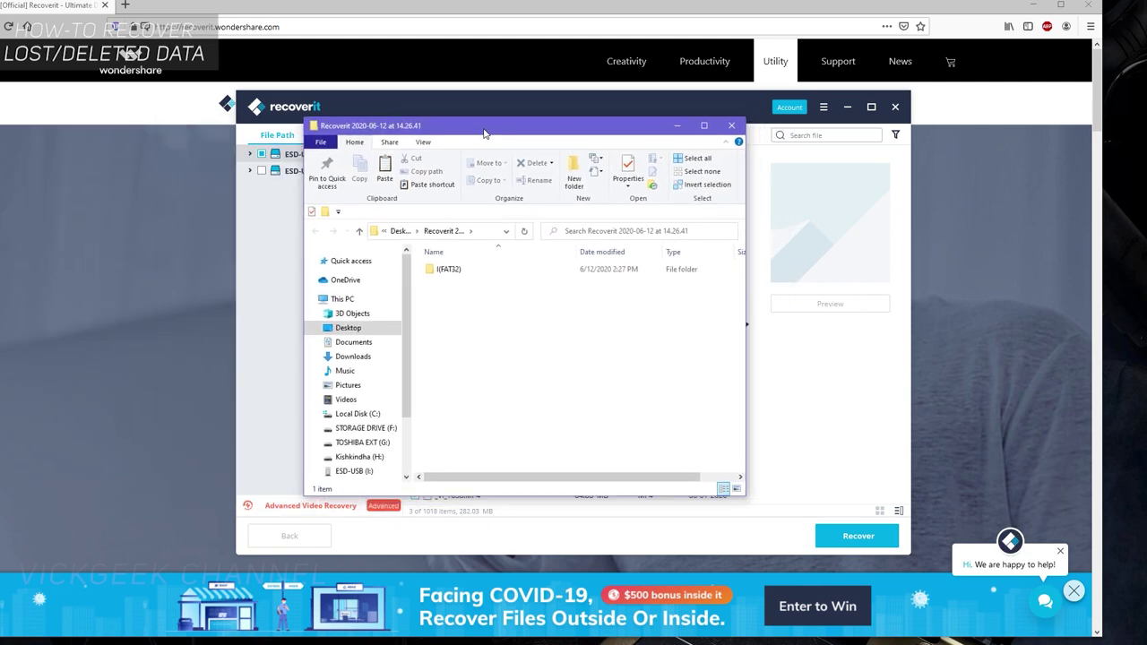
- Play the recovered _VI_1629, _VI_1634 and _VI_1638 MP4s from the I(FAT32) folder
double_click(445, 270)
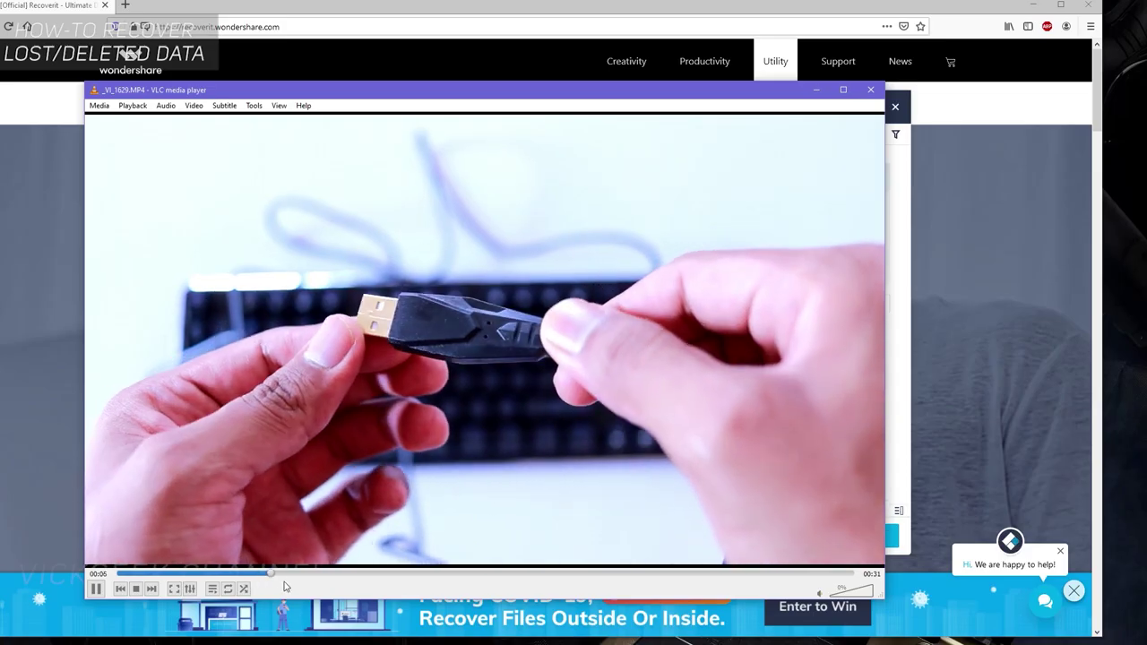
key("alt+F4")
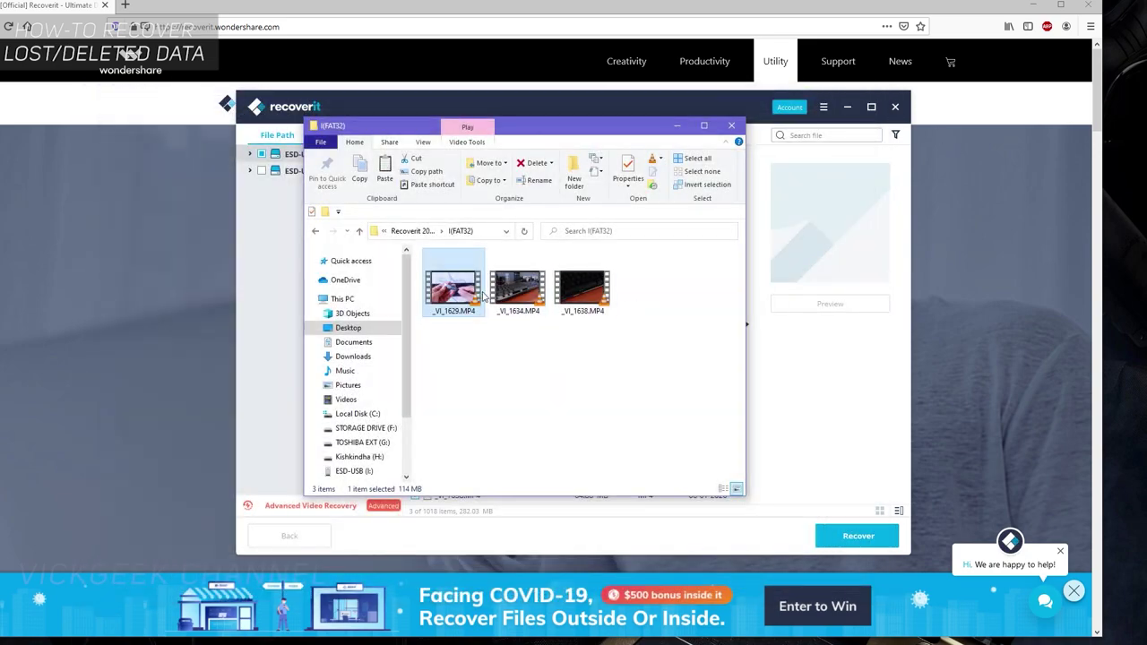
double_click(509, 288)
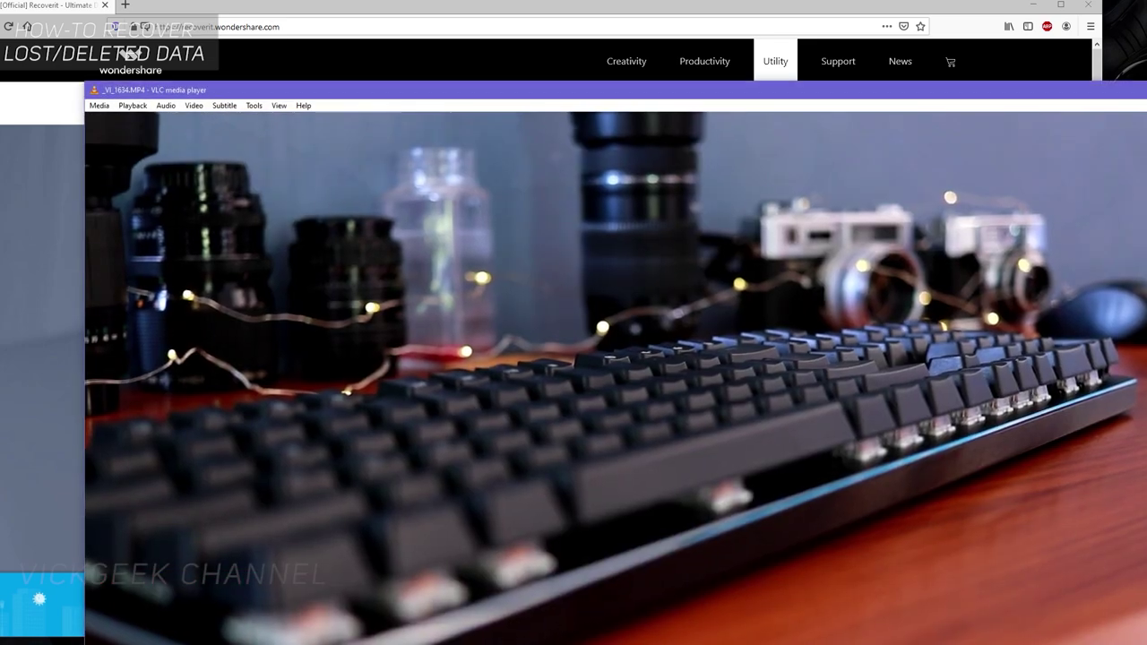
key("alt+F4")
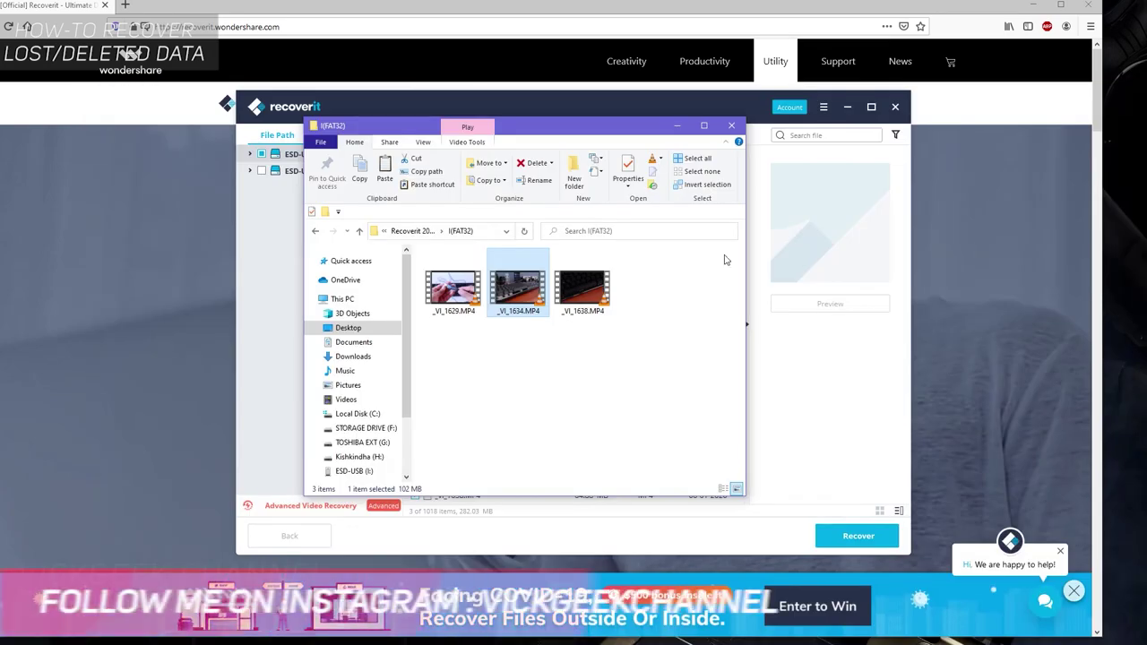
double_click(582, 288)
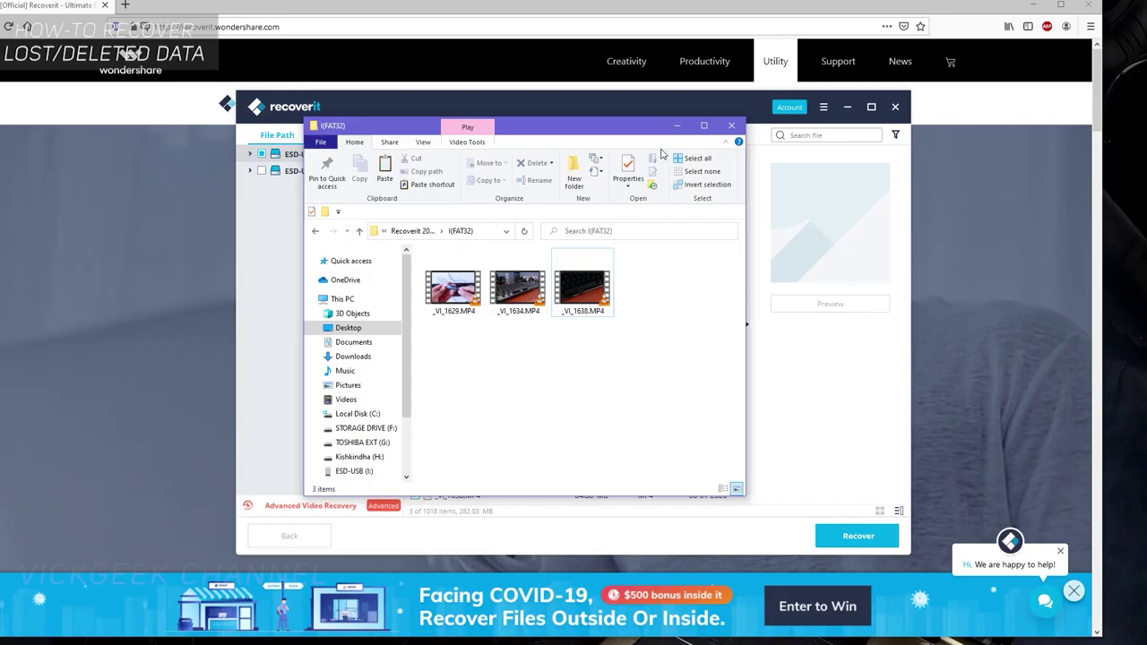
- Select the original MVI videos in Gaming Keyboard for comparison, then close that folder
left_click_drag(533, 370, 456, 297)
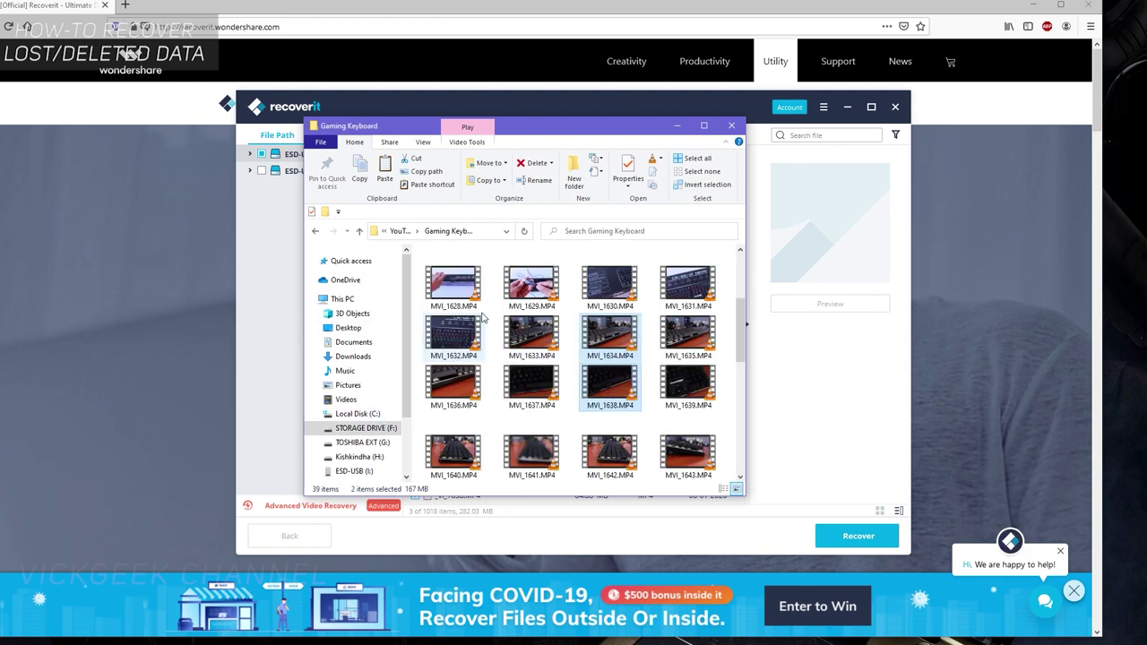
left_click(532, 289, "ctrl")
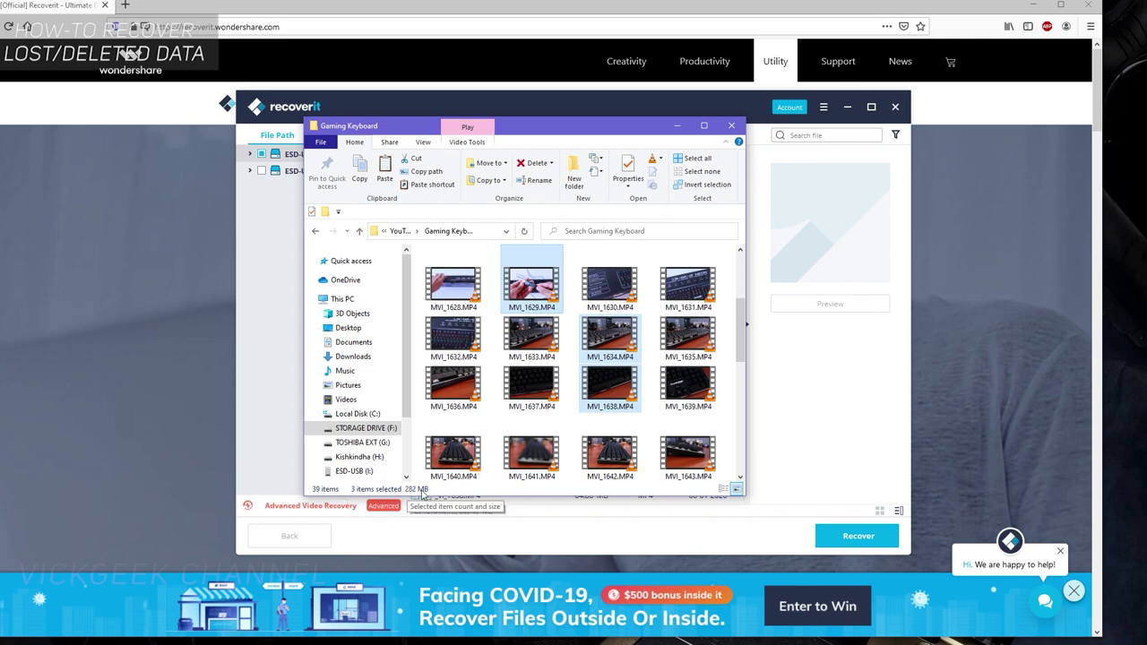
left_click(731, 126)
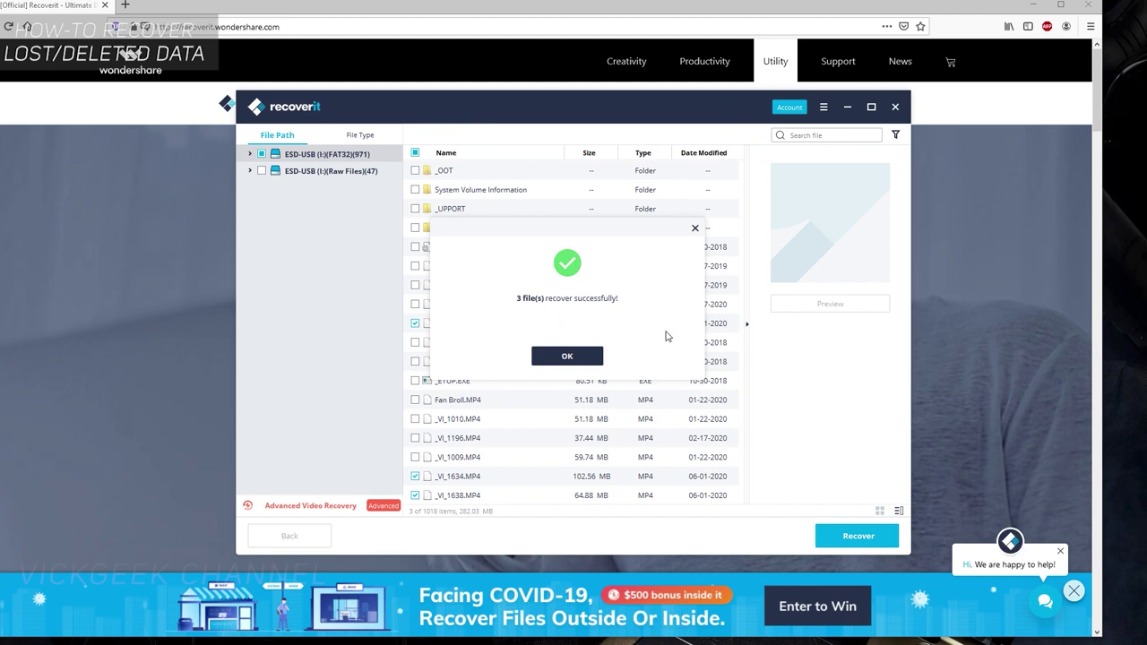
- Acknowledge the '3 file(s) recover successfully!' message with OK
left_click(589, 356)
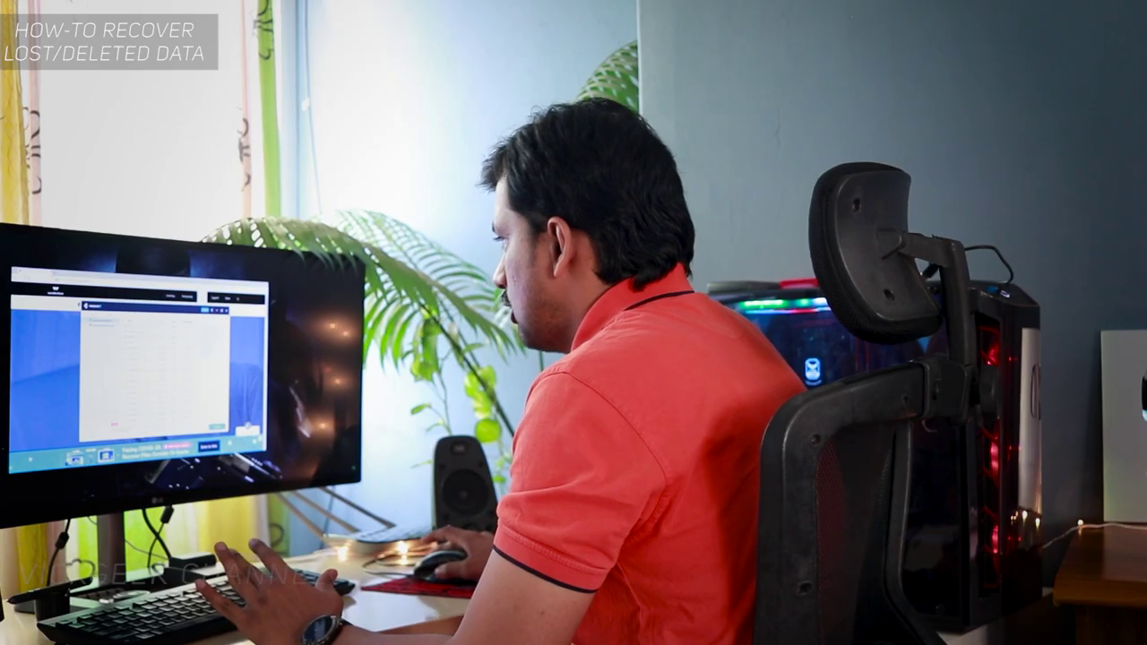